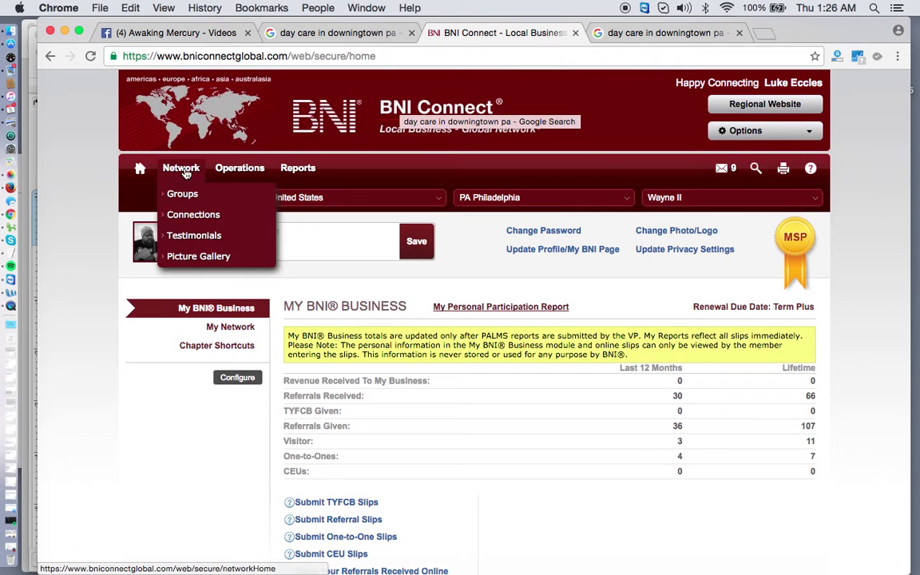
# - From Chapter Shortcuts, open the 'Register a Prospective Visitor (Before a Meeting)' form
pyautogui.moveTo(228, 177)
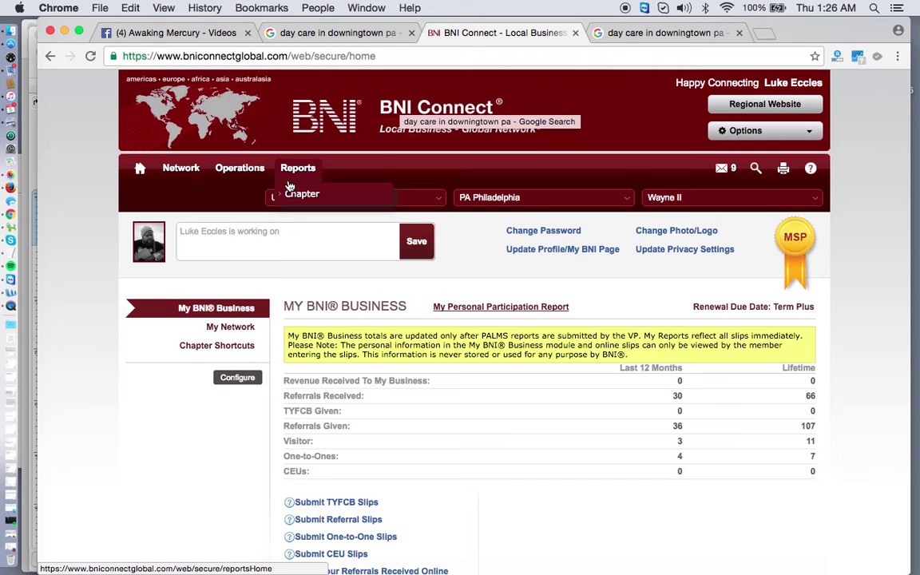
pyautogui.moveTo(204, 196)
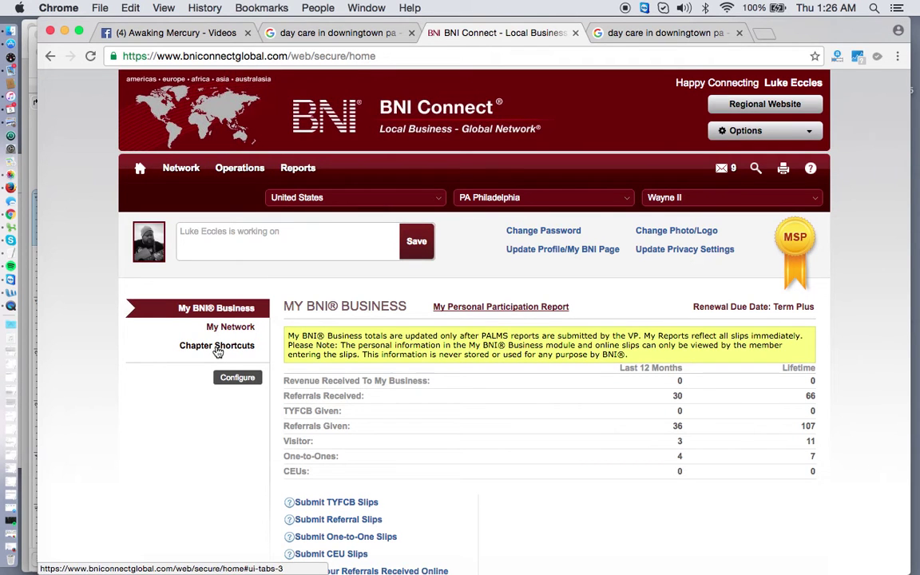
pyautogui.click(218, 349)
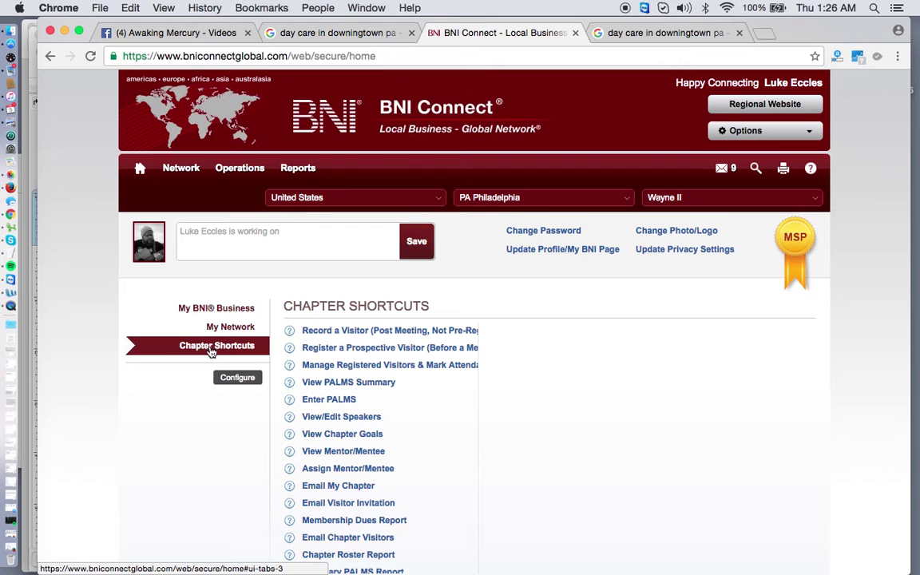
pyautogui.scroll(-2, 351, 379)
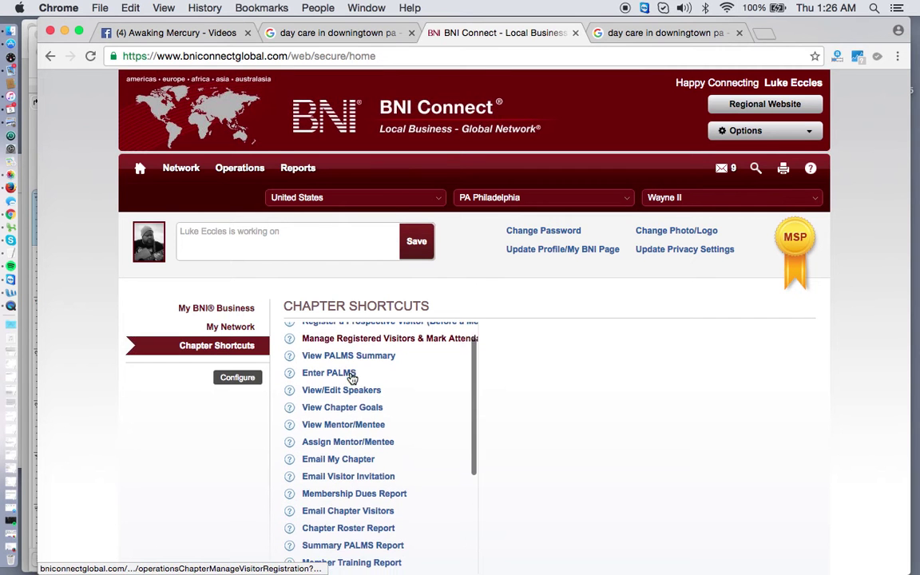
pyautogui.scroll(2, 355, 382)
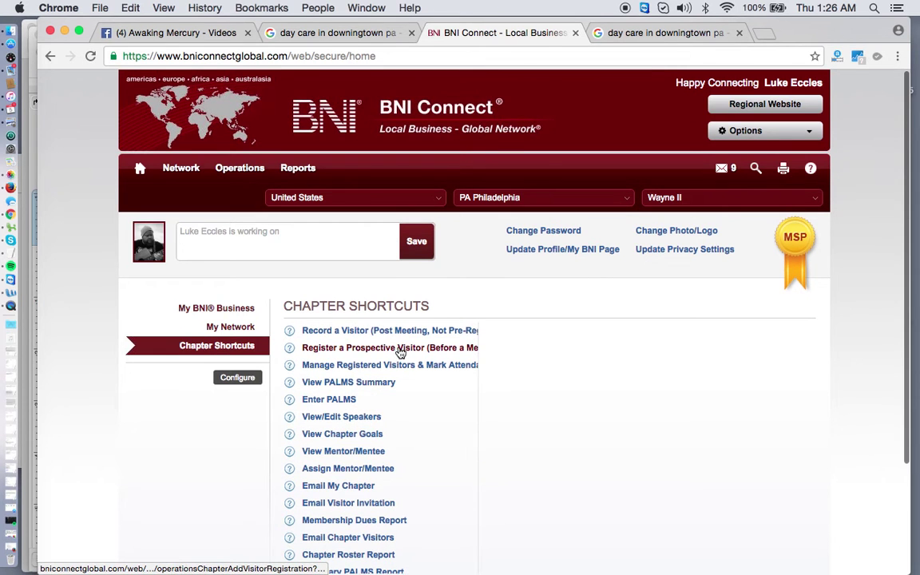
pyautogui.click(397, 351)
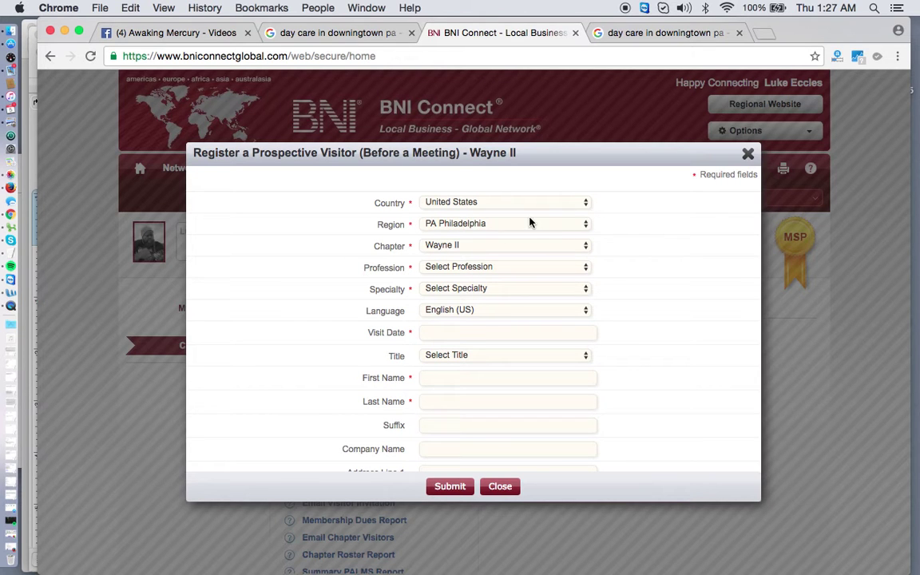
# - Set the visit date to January 10, 2017 and the title to Dr
pyautogui.click(472, 334)
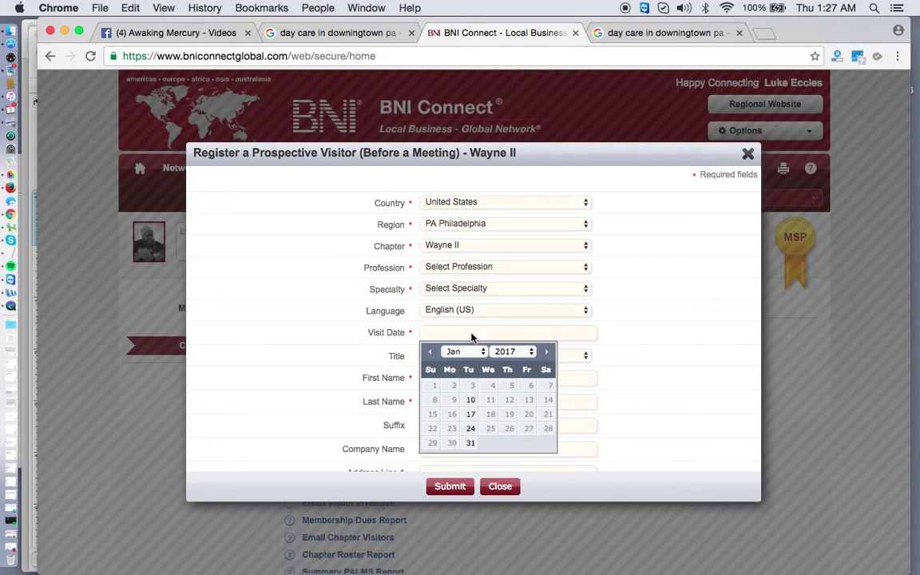
pyautogui.click(471, 401)
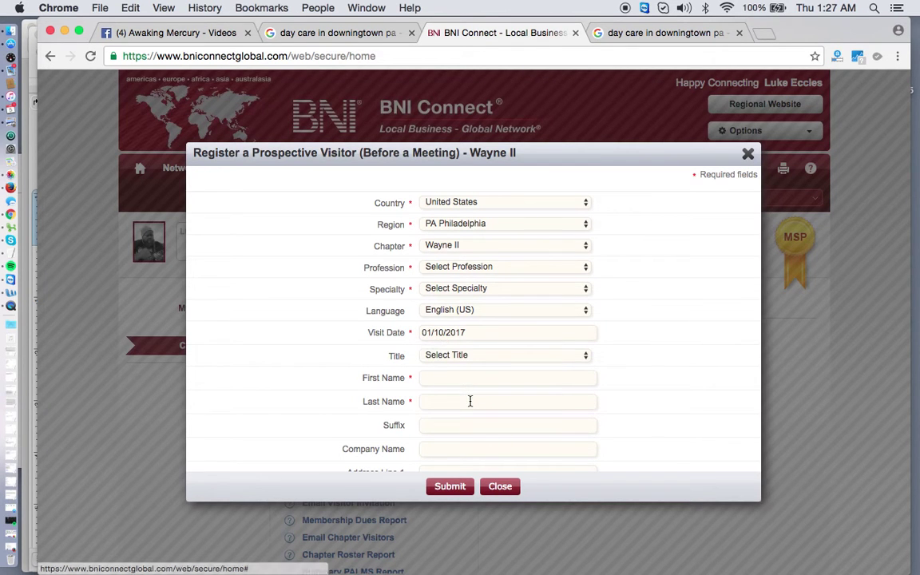
pyautogui.click(491, 356)
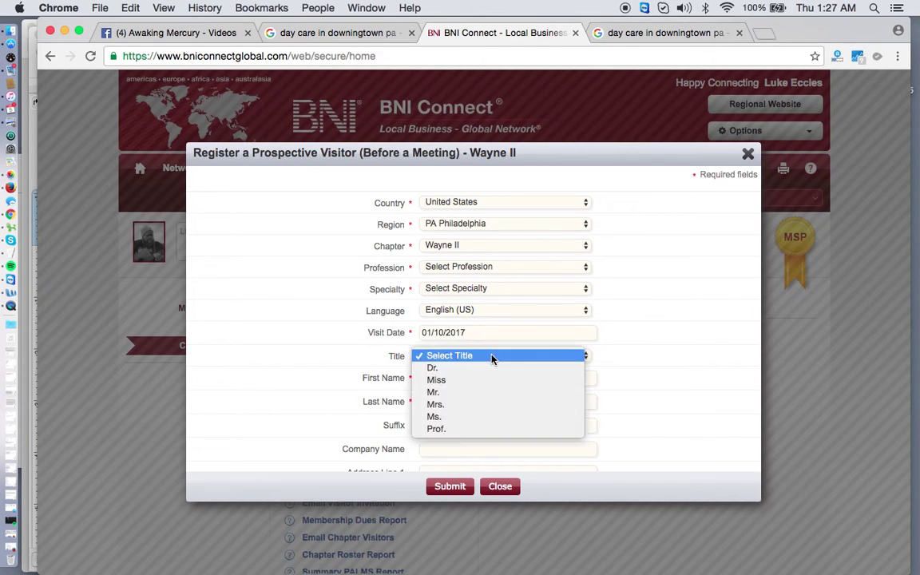
pyautogui.press('Escape')
# - Enter the visitor's first name, last name and company name Going Verticle
pyautogui.click(449, 372)
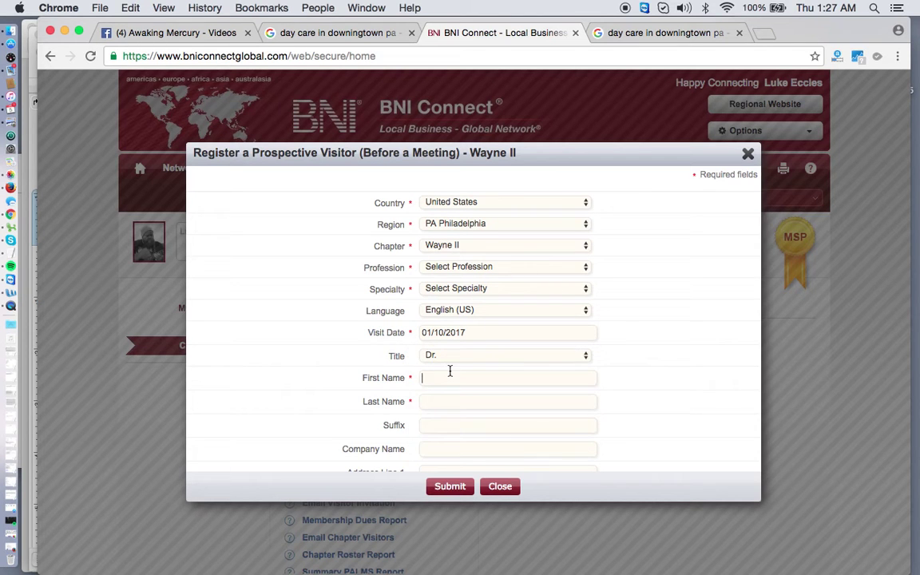
pyautogui.scroll(-1, 449, 372)
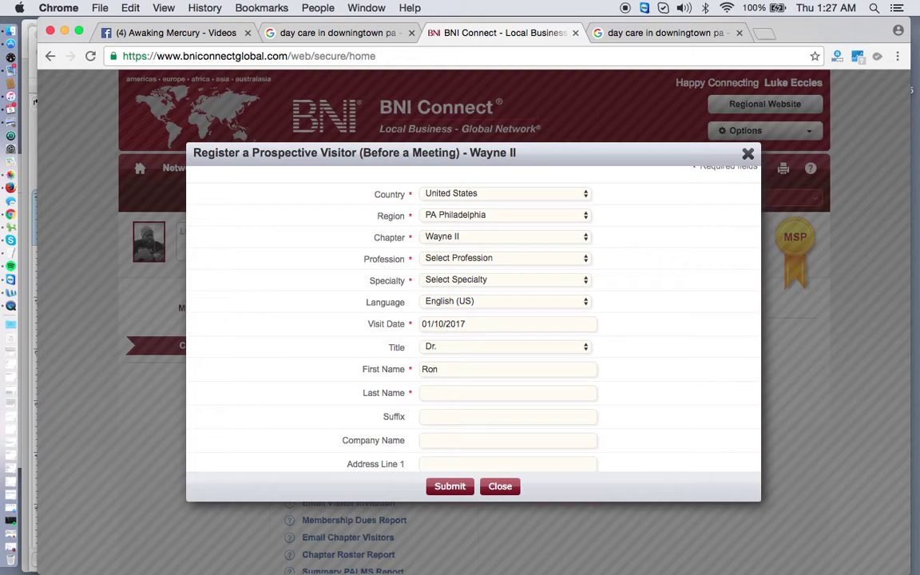
pyautogui.click(450, 393)
pyautogui.scroll(-3, 451, 415)
pyautogui.click(435, 344)
pyautogui.write('Golng V')
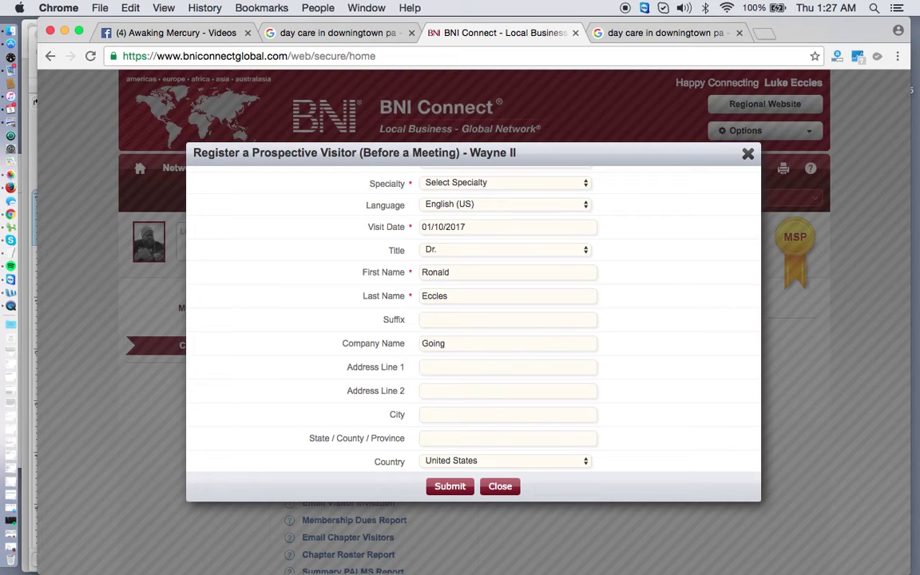
pyautogui.write('erticle')
# - Fill the Phone field with the visitor's number and the Email field with their address
pyautogui.scroll(-5, 443, 351)
pyautogui.click(441, 350)
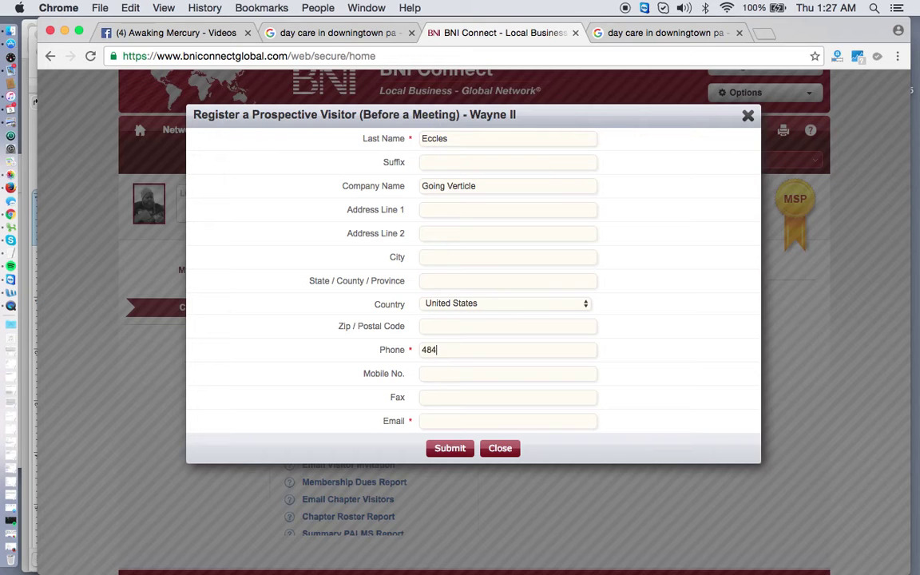
pyautogui.scroll(-1, 423, 375)
pyautogui.click(430, 379)
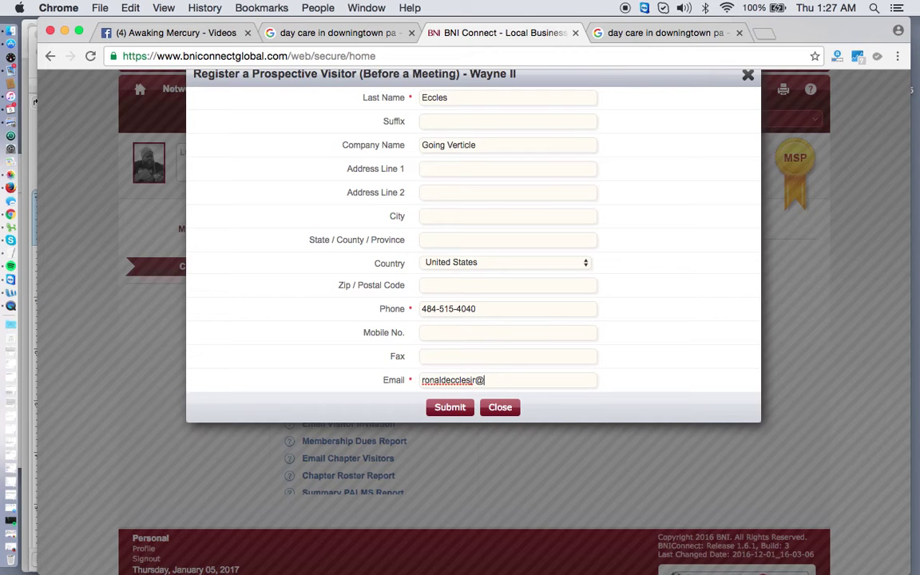
# - Choose Coach from the Profession dropdown and Business Coach from the Specialty dropdown
pyautogui.scroll(3, 472, 240)
pyautogui.scroll(-3, 472, 240)
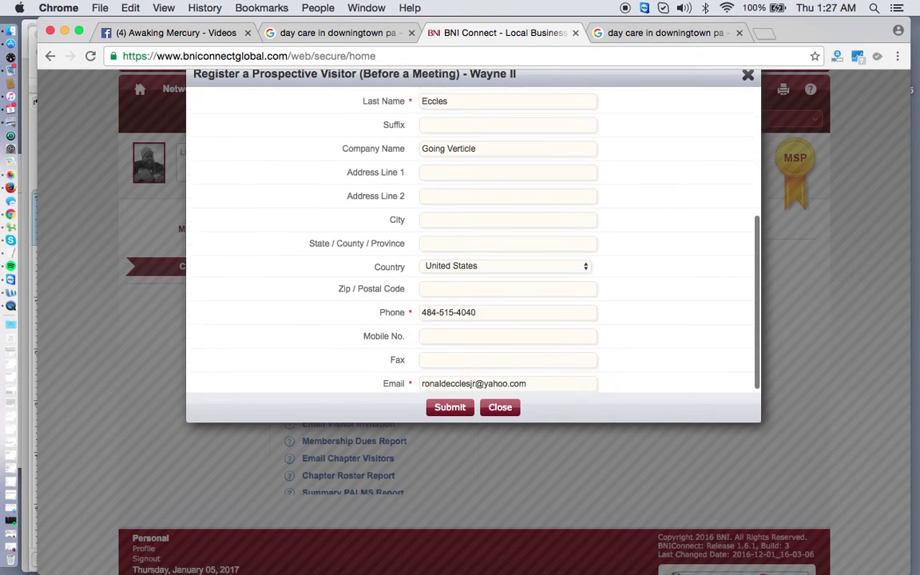
pyautogui.scroll(-2, 421, 297)
pyautogui.scroll(5, 421, 300)
pyautogui.scroll(3, 421, 299)
pyautogui.scroll(2, 421, 298)
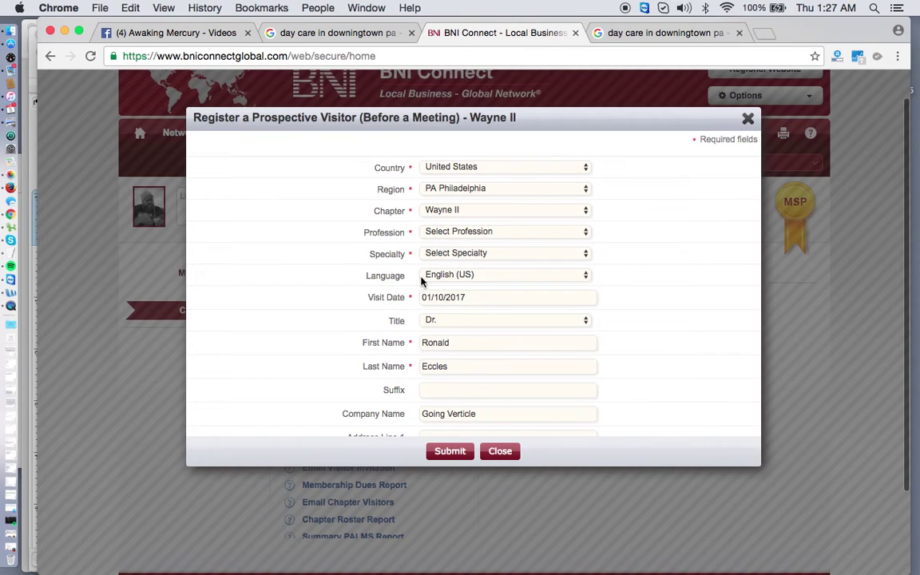
pyautogui.click(454, 232)
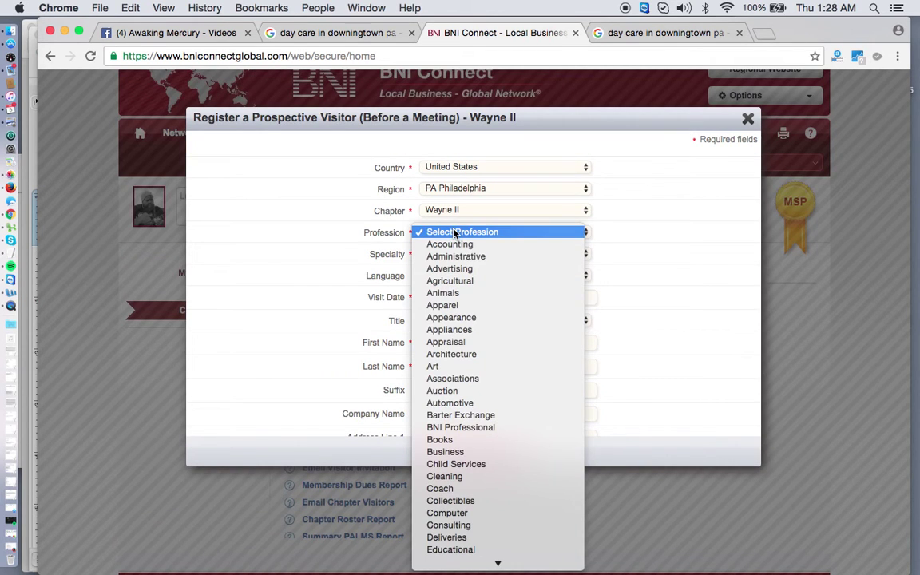
pyautogui.scroll(-10, 491, 288)
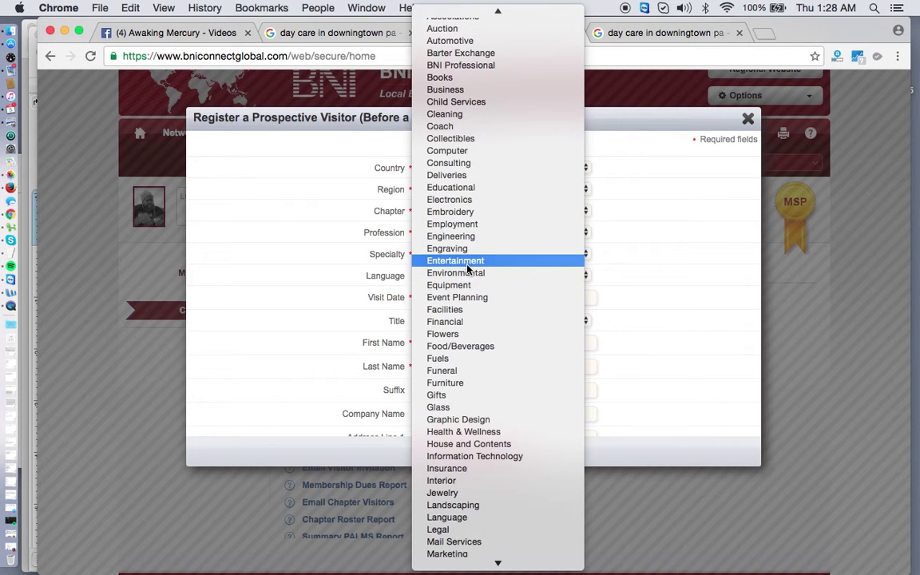
pyautogui.scroll(3, 470, 257)
pyautogui.click(479, 165)
pyautogui.click(445, 257)
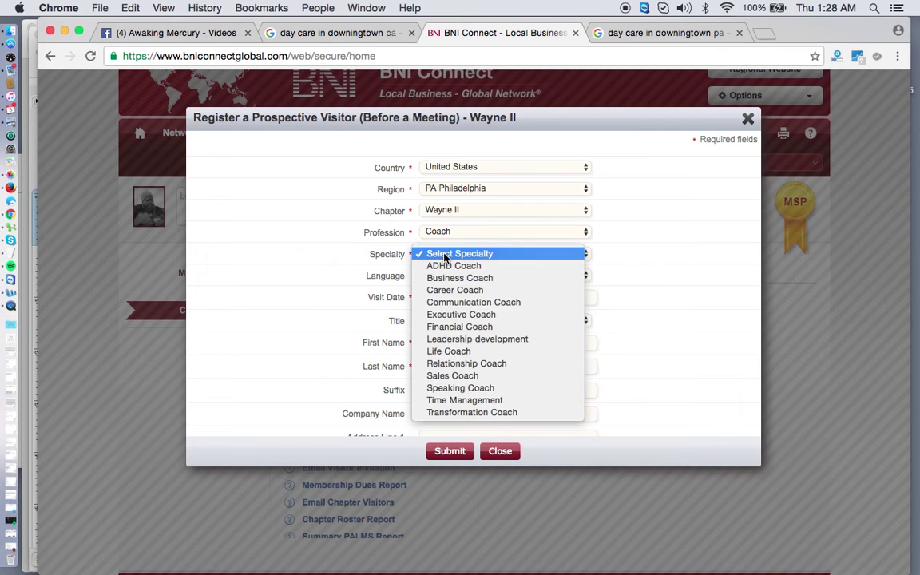
pyautogui.click(457, 278)
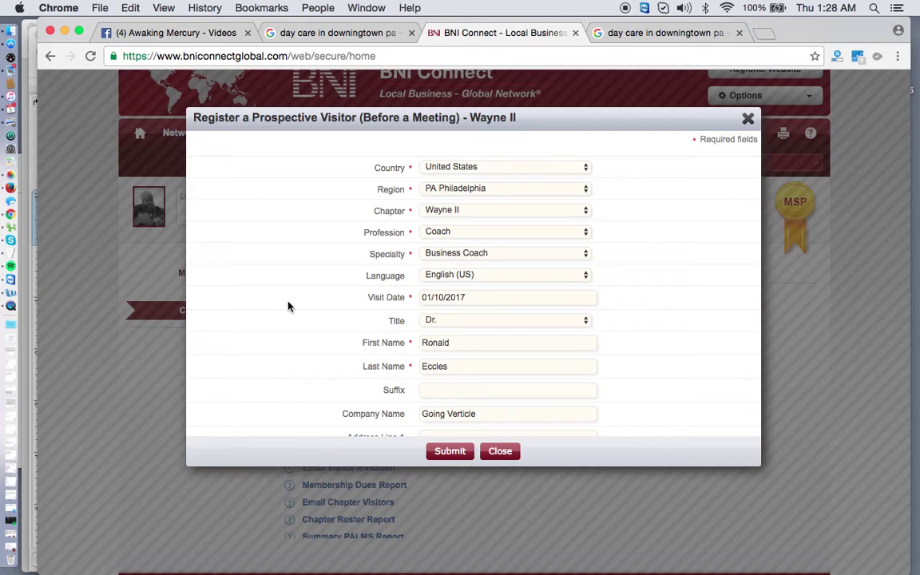
pyautogui.scroll(-5, 288, 307)
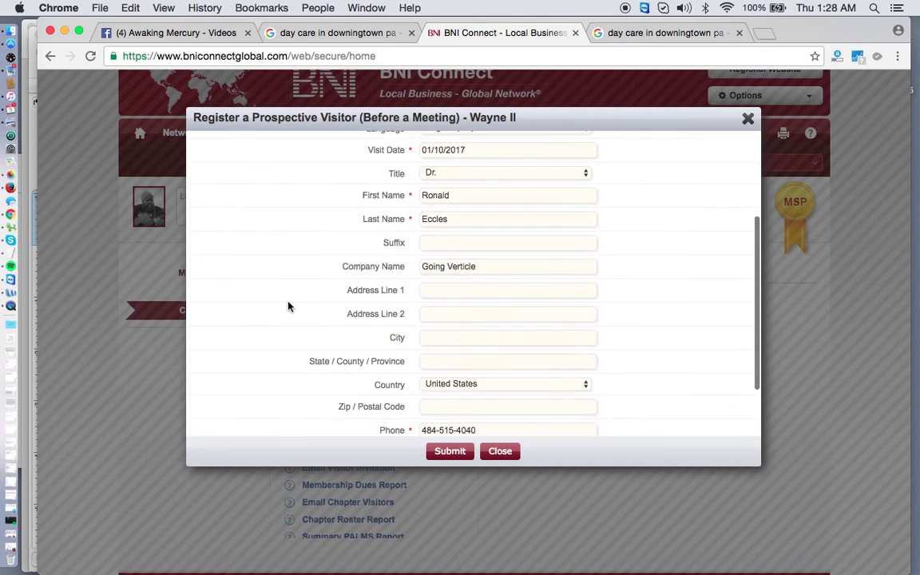
pyautogui.scroll(-2, 288, 307)
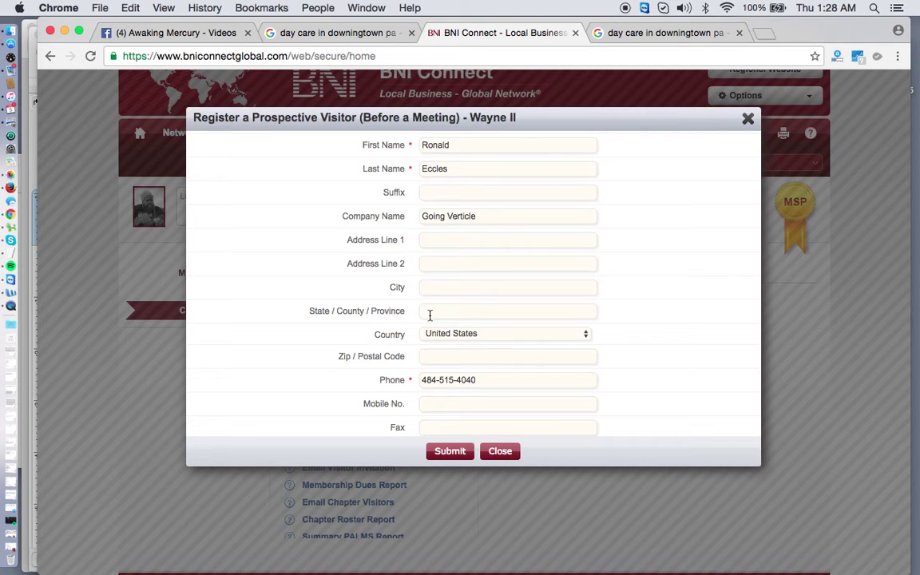
pyautogui.scroll(-3, 444, 326)
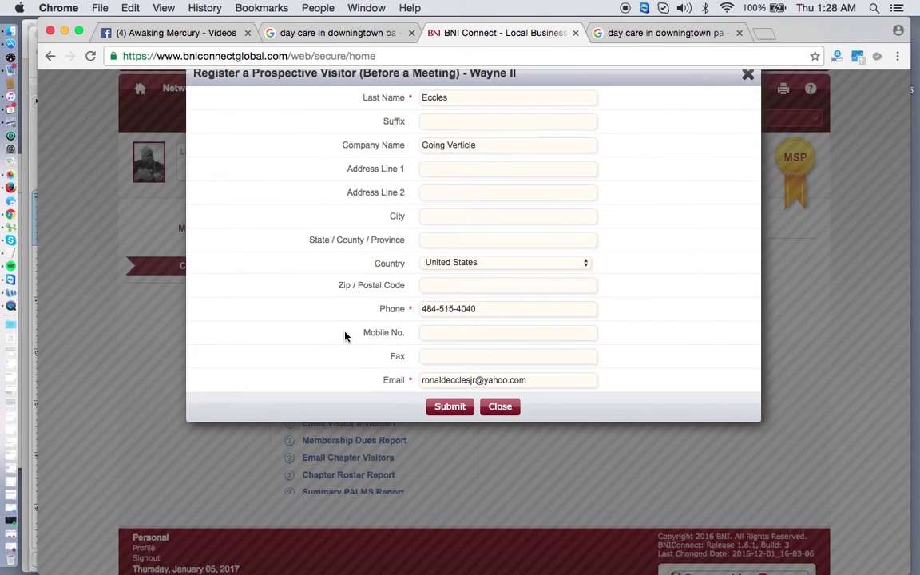
pyautogui.scroll(10, 345, 336)
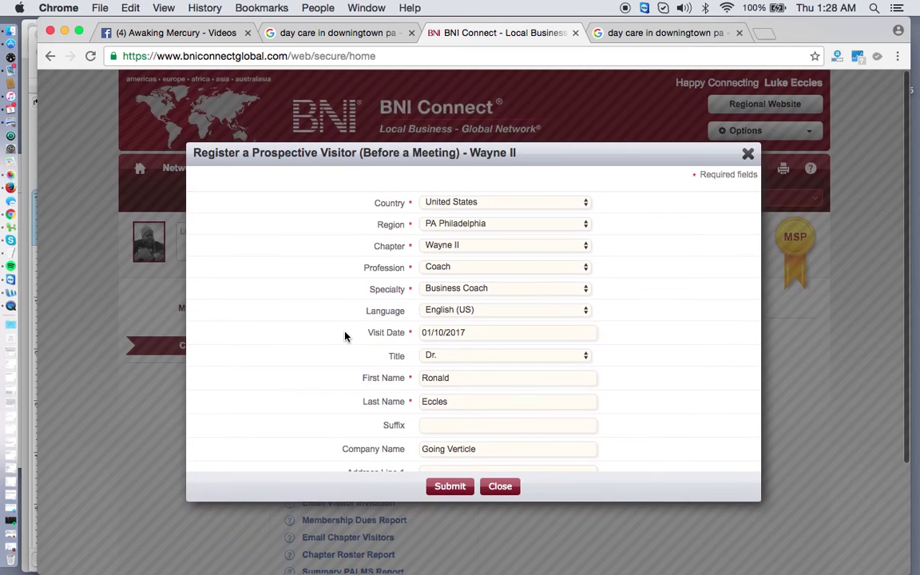